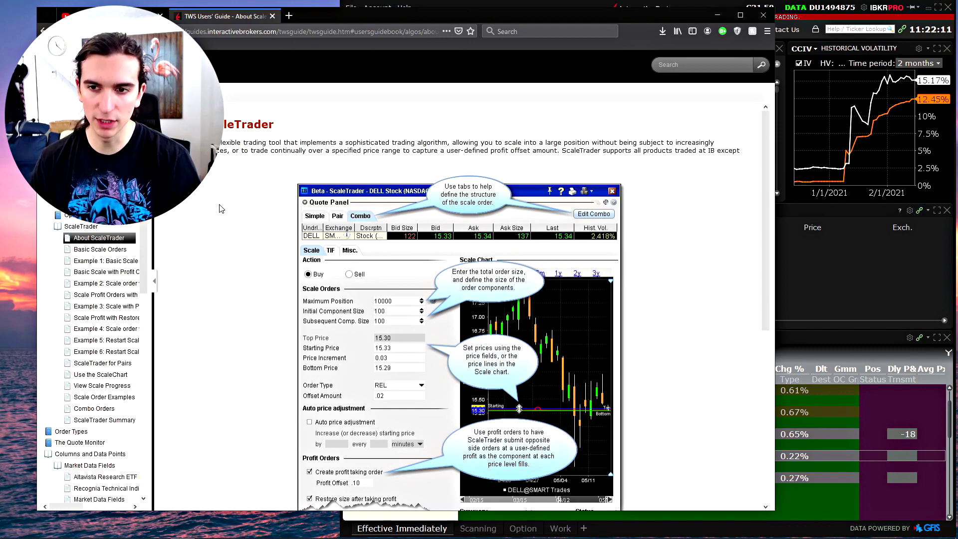
# Read the ScaleTrader overview in the TWS guide, through the Summary and Status section.
pyautogui.moveTo(416, 150); pyautogui.dragTo(552, 151)
pyautogui.click(552, 150)
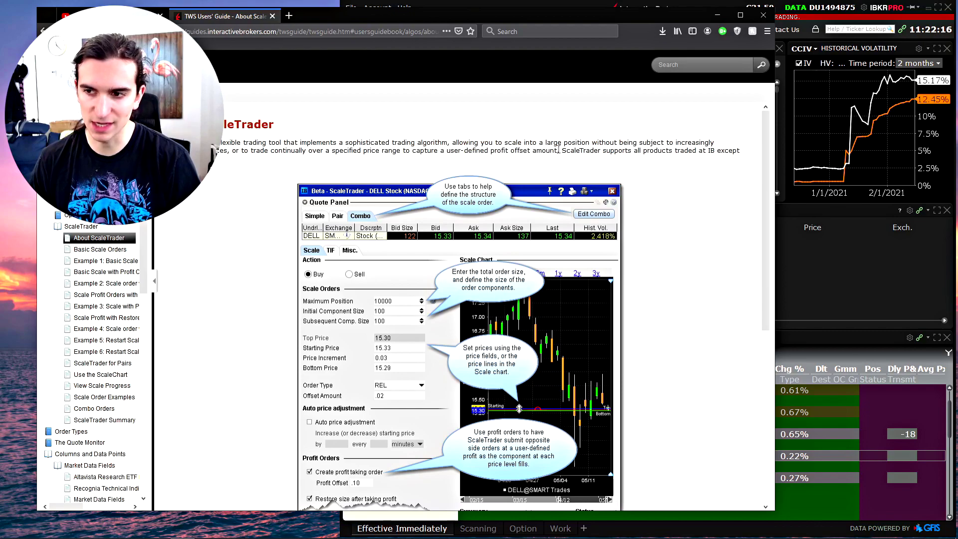
pyautogui.moveTo(562, 150); pyautogui.dragTo(743, 151)
pyautogui.scroll(-3, 278, 132)
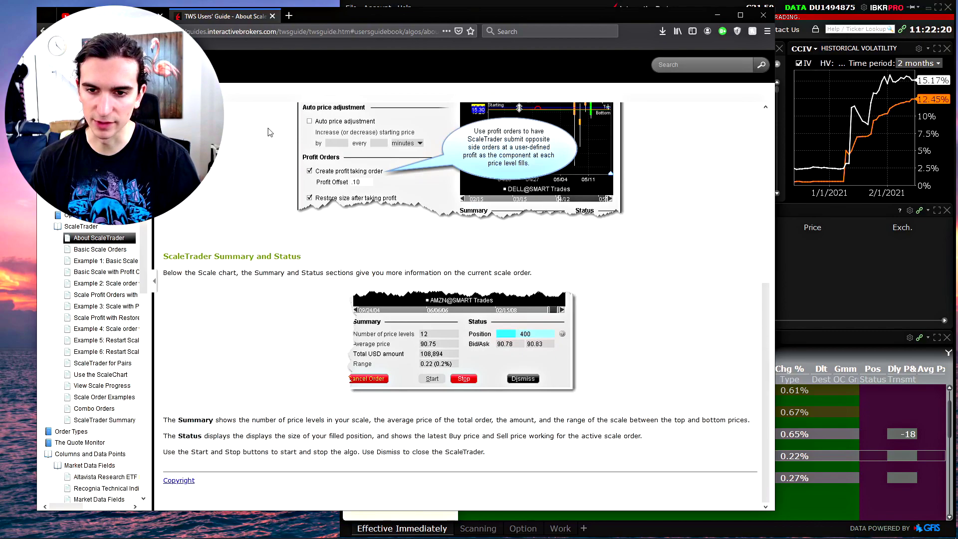
# Switch to Trader Workstation and bring up ScaleTrader for AAPL stock.
pyautogui.click(182, 528)
pyautogui.moveTo(207, 529)
pyautogui.click(398, 485)
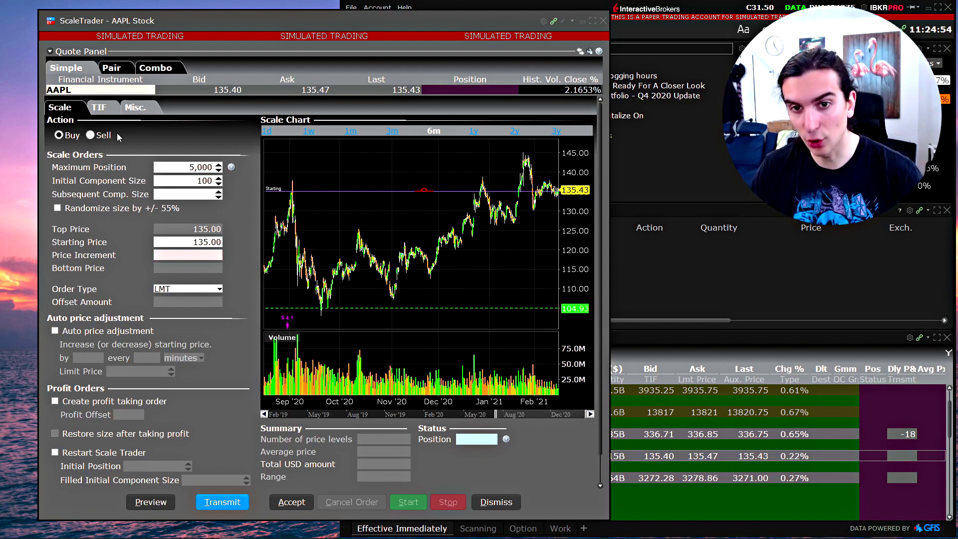
# Set the AAPL scale order's action to Sell with a price increment of 0.05.
pyautogui.click(91, 135)
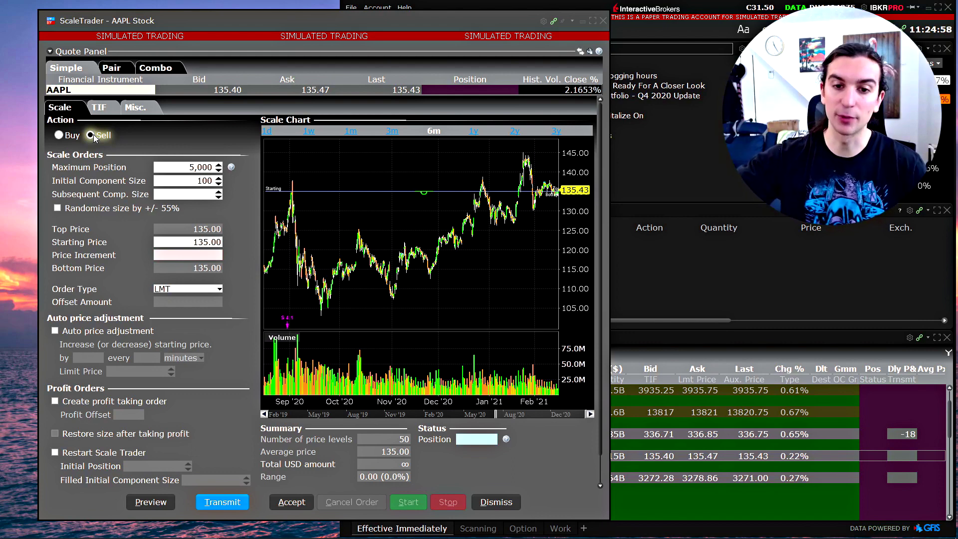
pyautogui.click(194, 242)
pyautogui.moveTo(195, 241); pyautogui.dragTo(223, 242)
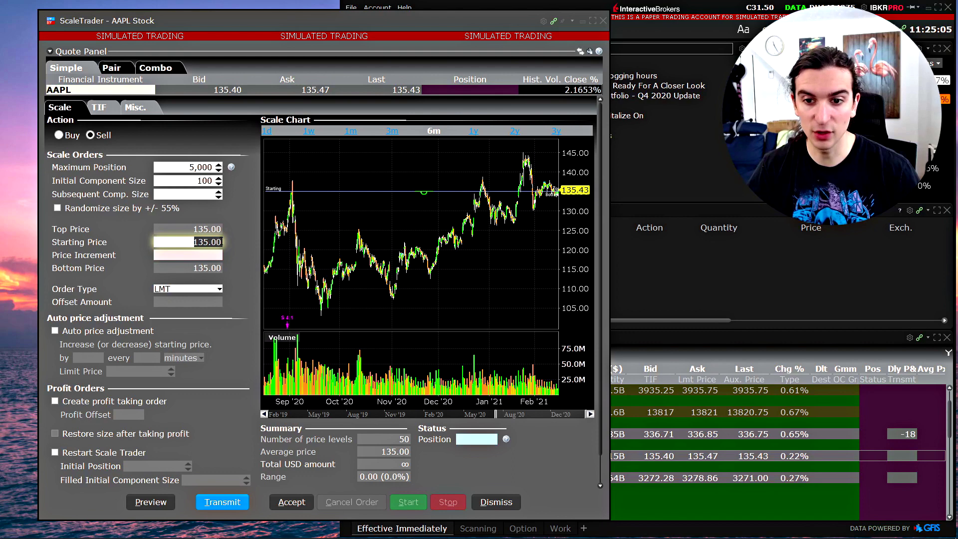
pyautogui.click(215, 252)
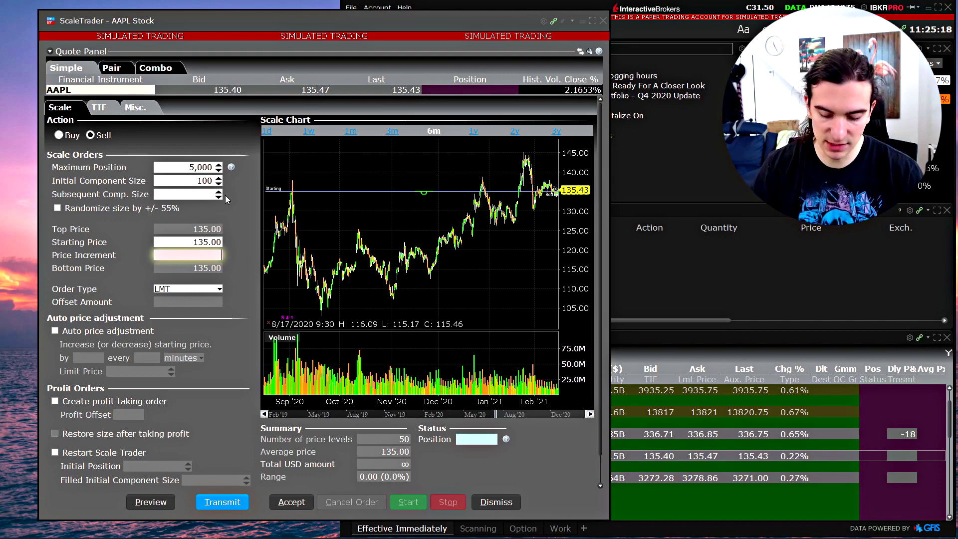
pyautogui.write('0.05')
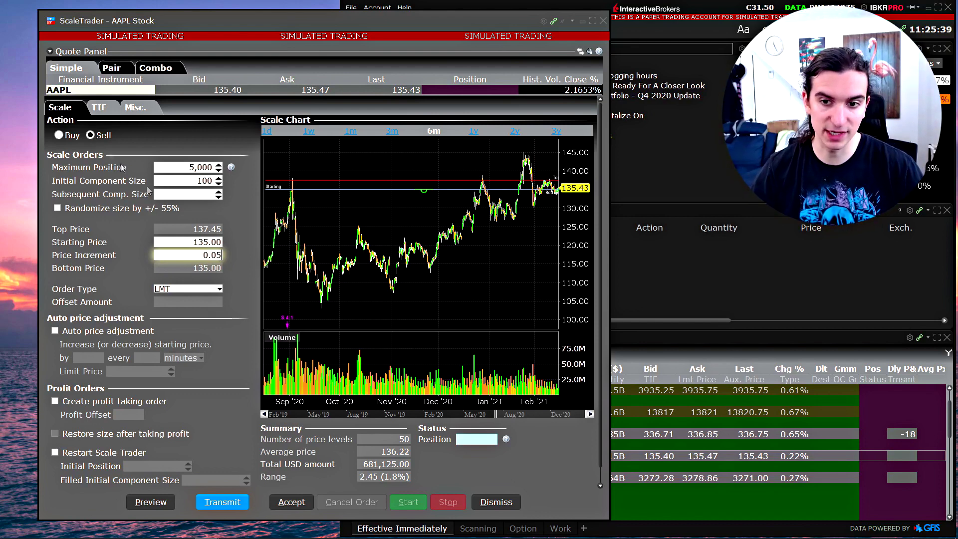
pyautogui.click(178, 241)
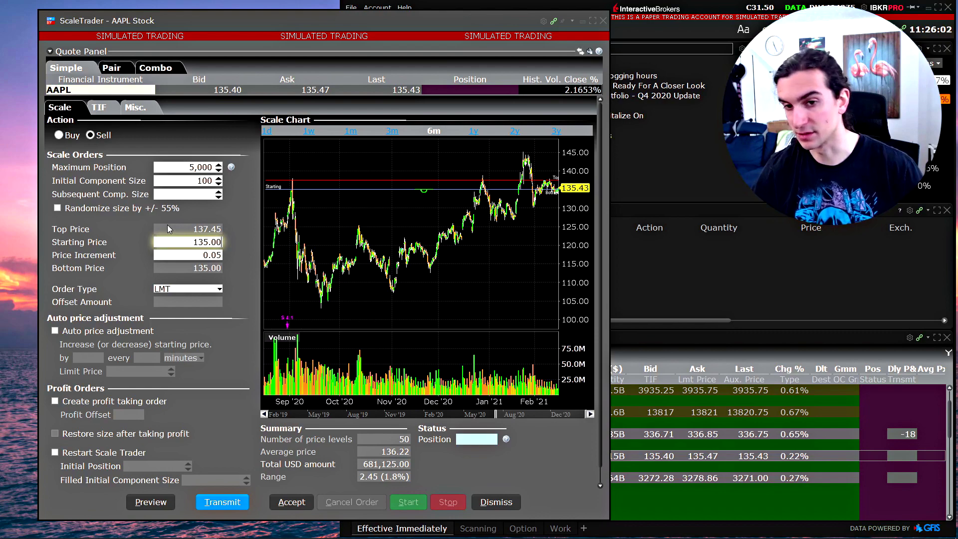
pyautogui.click(205, 168)
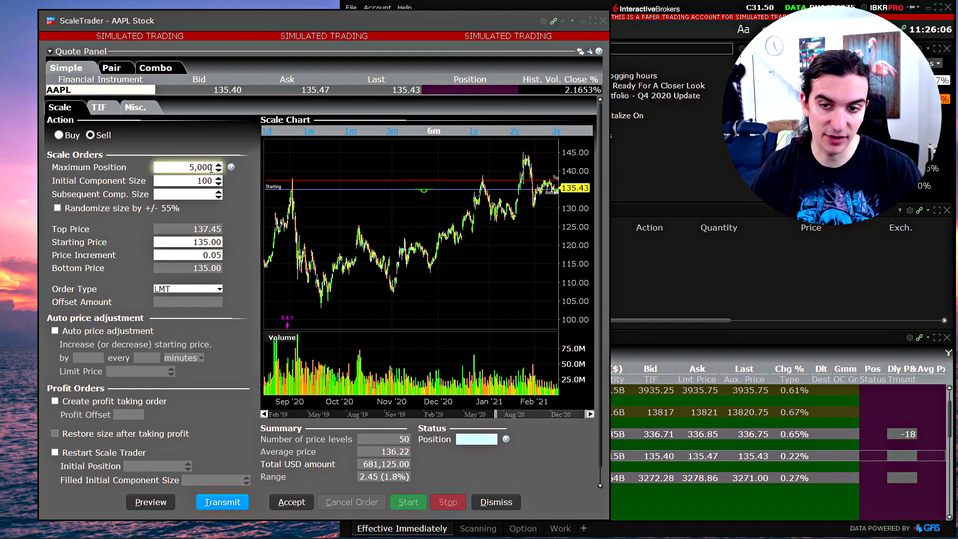
pyautogui.click(212, 182)
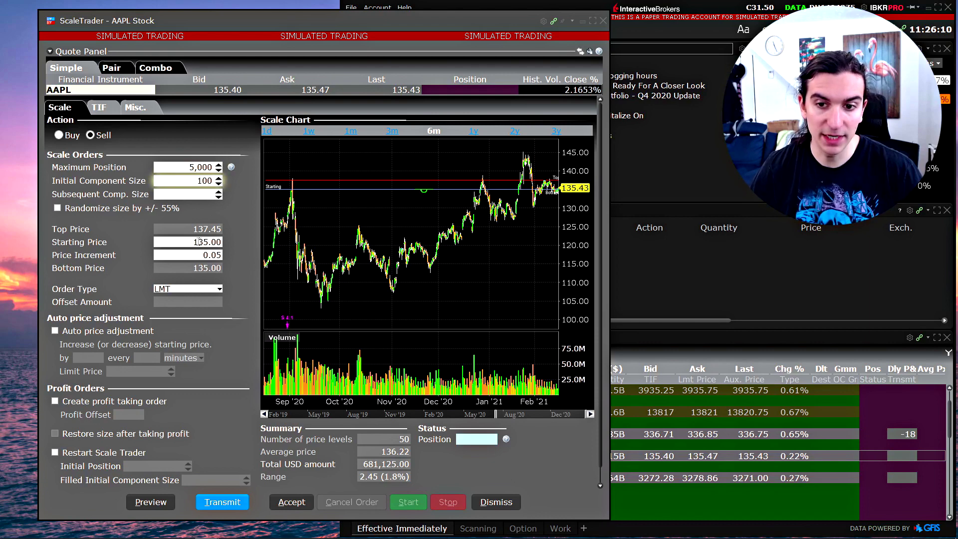
pyautogui.click(206, 168)
pyautogui.click(196, 243)
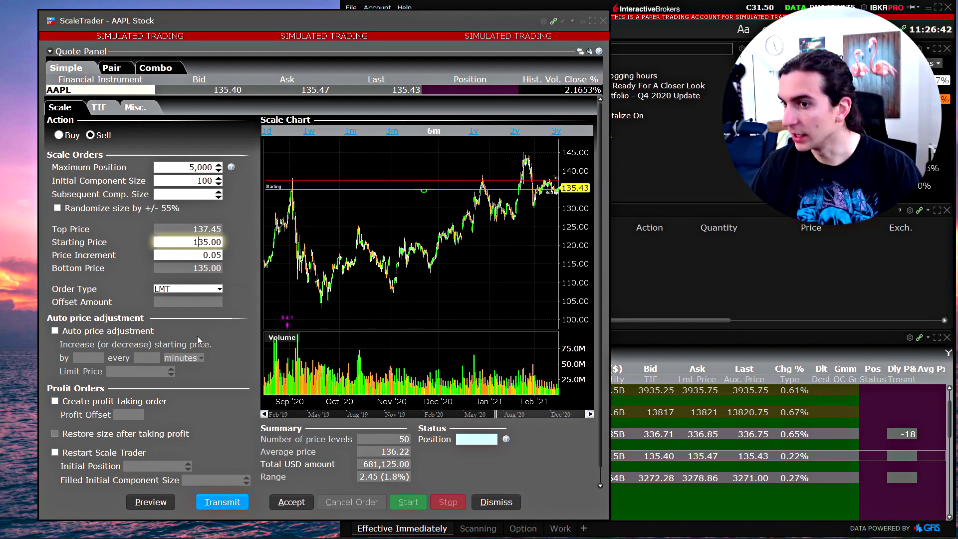
# Make the AAPL scale order a Buy and set its maximum position to 10,000.
pyautogui.click(60, 135)
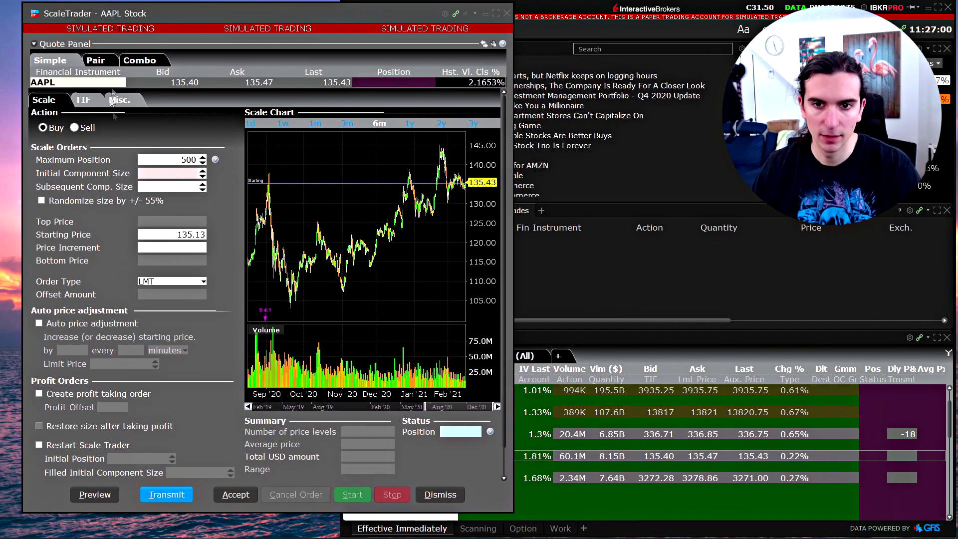
pyautogui.click(199, 160)
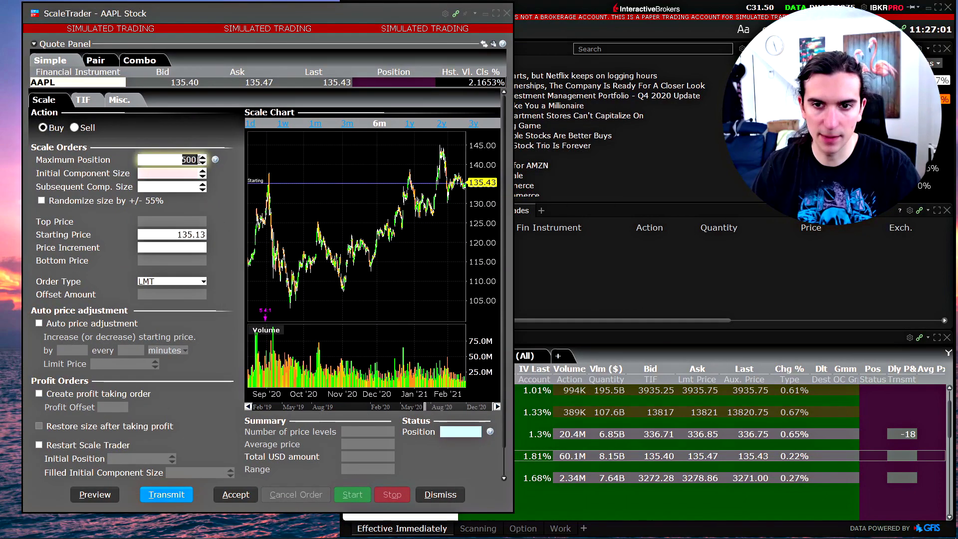
pyautogui.doubleClick(182, 159)
pyautogui.write('100000')
pyautogui.click(196, 176)
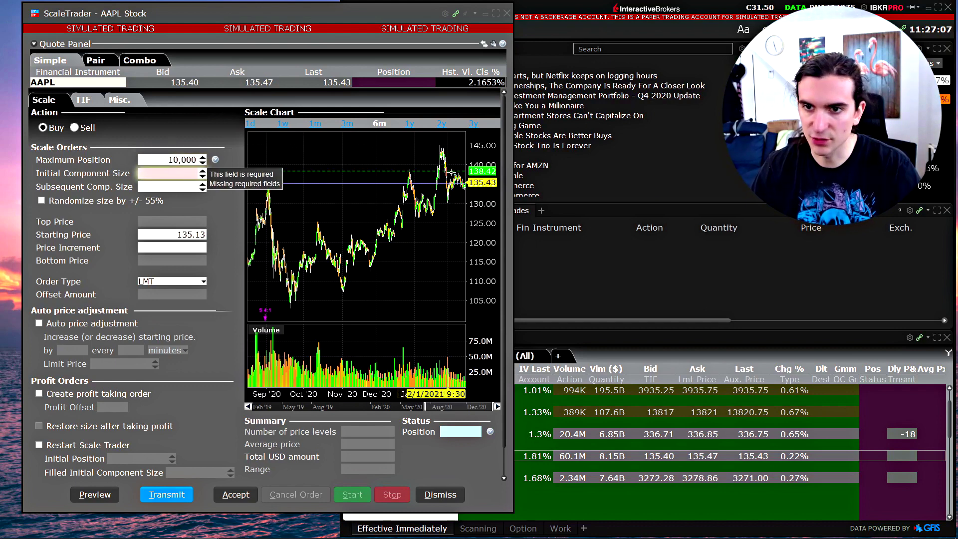
pyautogui.click(182, 159)
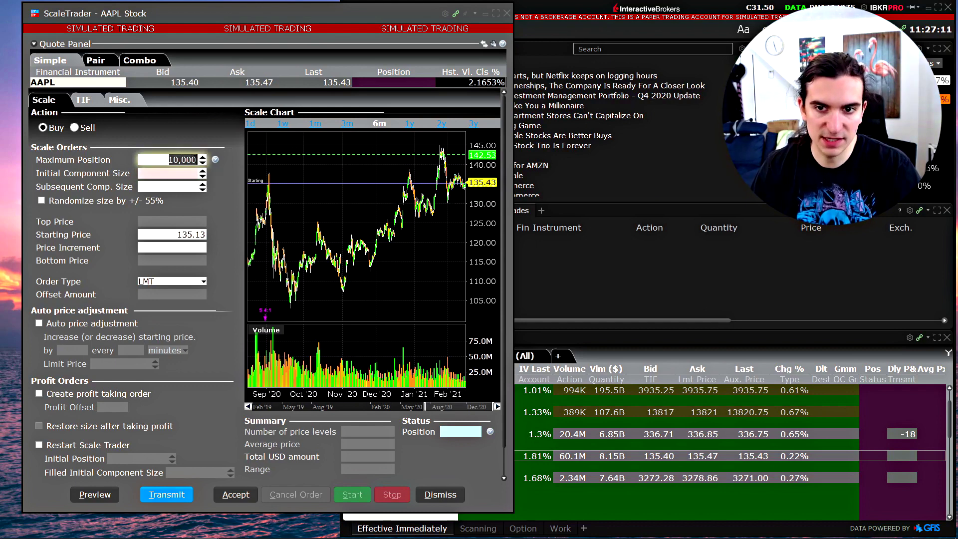
# Set the scale order's initial component size to 200 and its starting price to 135.
pyautogui.click(180, 173)
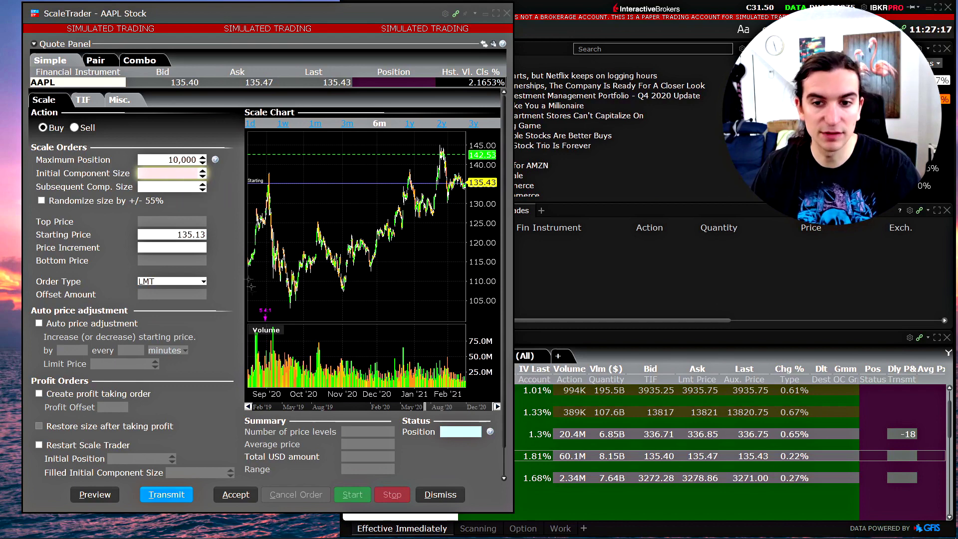
pyautogui.click(179, 173)
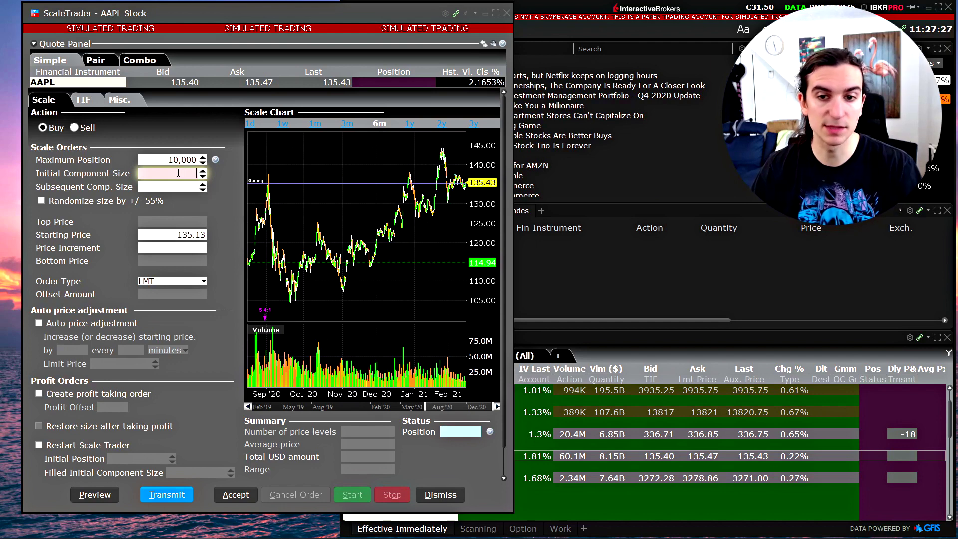
pyautogui.write('200')
pyautogui.click(202, 235)
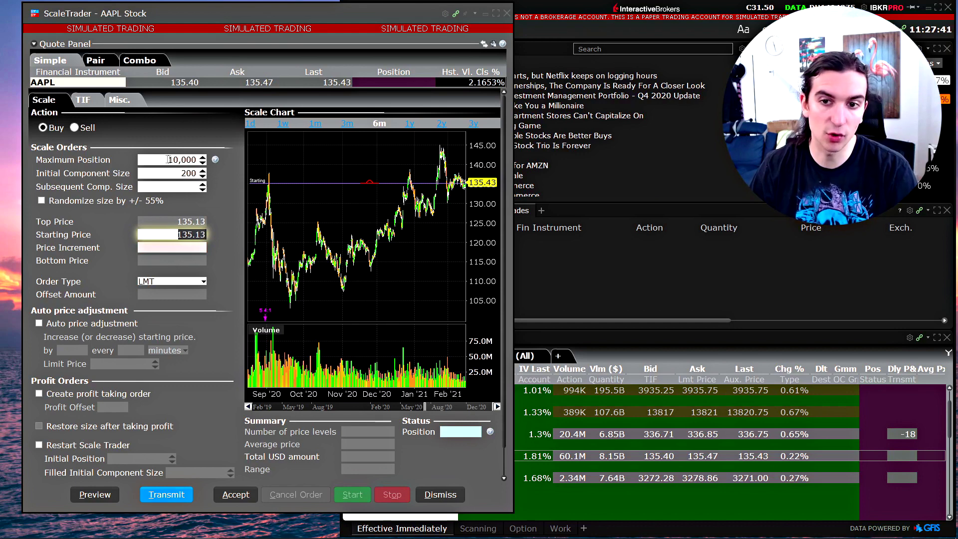
pyautogui.write('135')
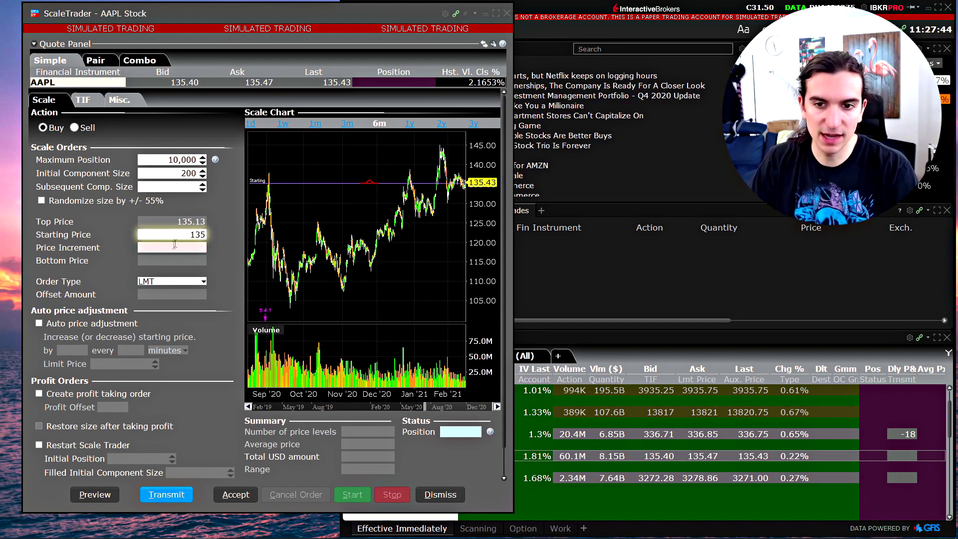
pyautogui.click(156, 246)
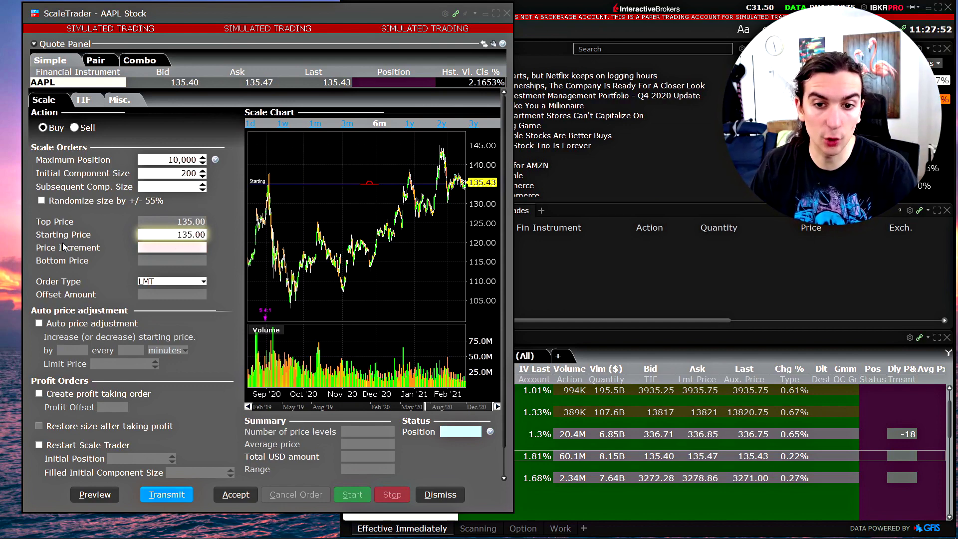
# Set the scale order's price increment to 0.03.
pyautogui.click(193, 246)
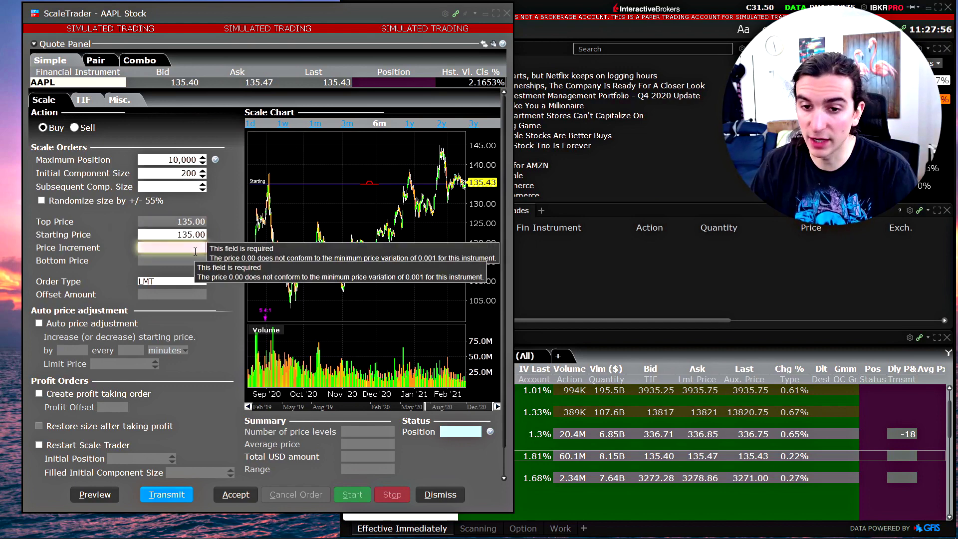
pyautogui.click(178, 235)
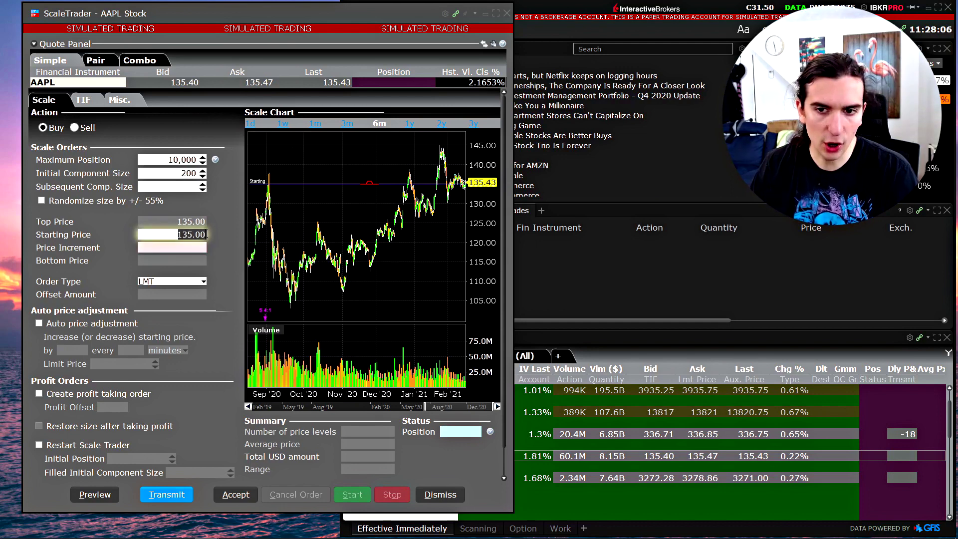
pyautogui.press('Tab')
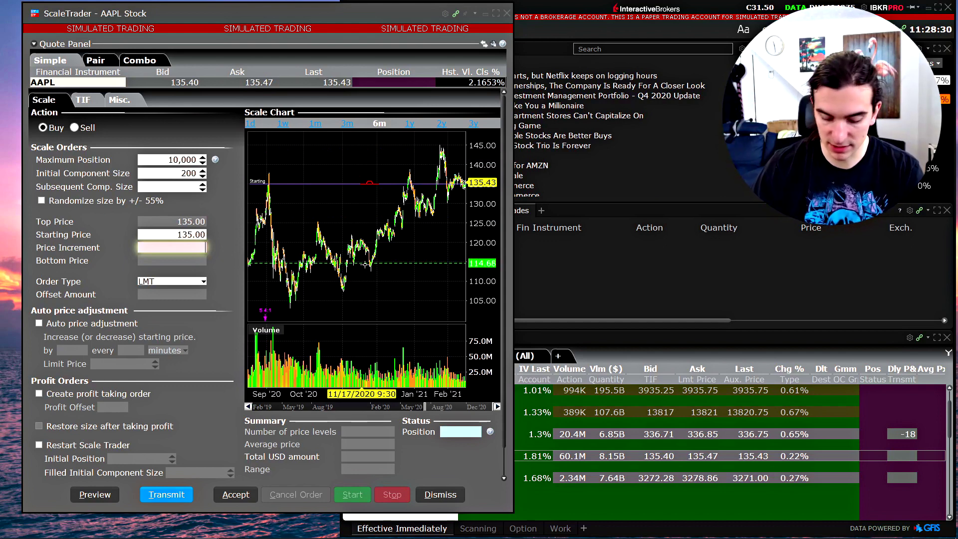
pyautogui.write('.03')
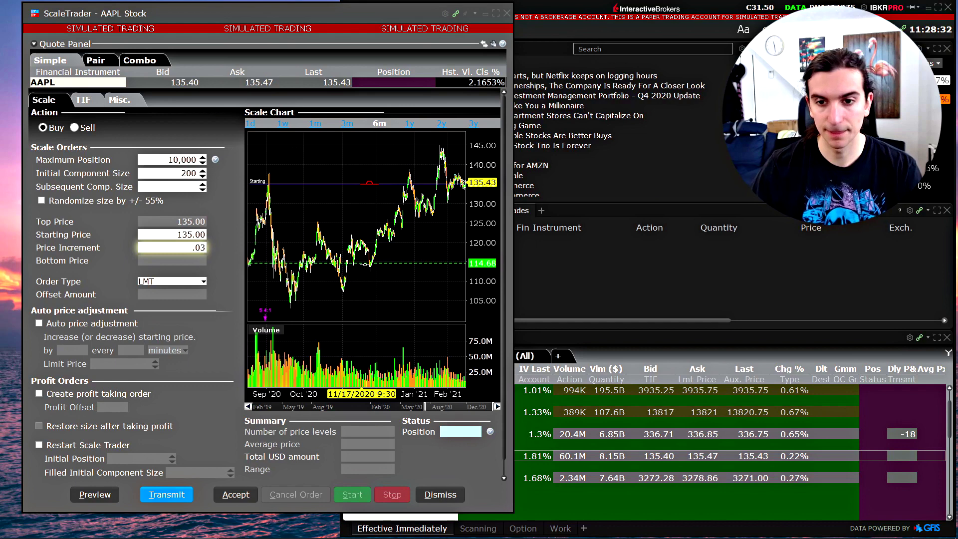
pyautogui.click(150, 235)
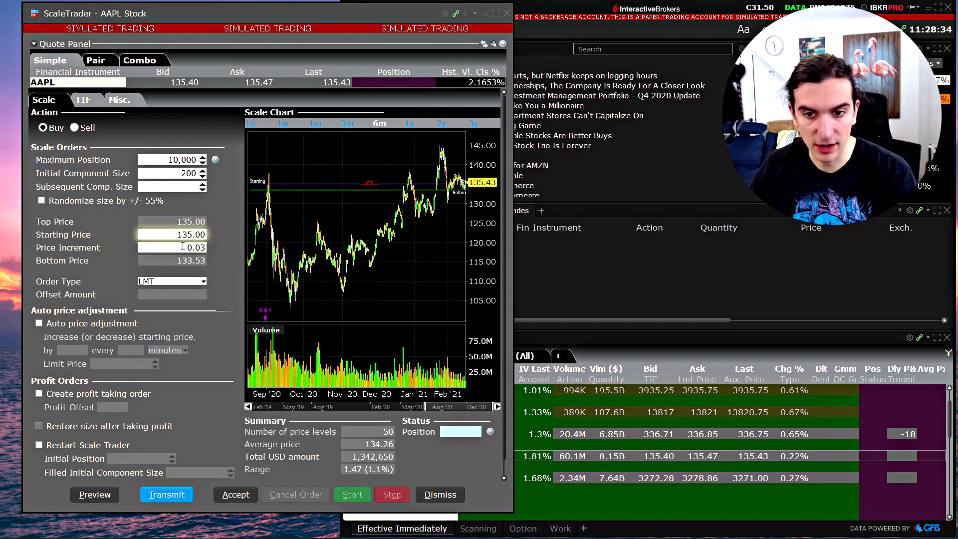
pyautogui.moveTo(174, 235); pyautogui.dragTo(197, 235)
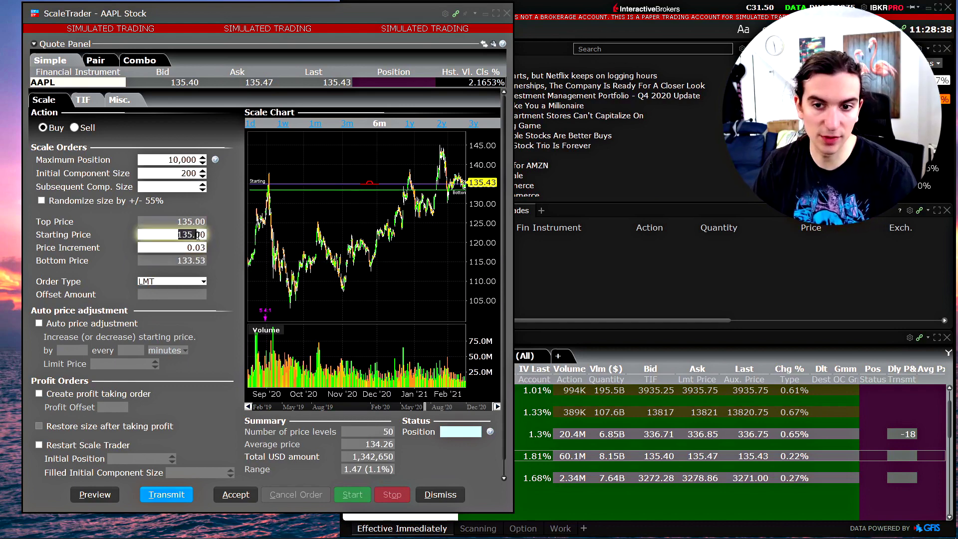
pyautogui.click(203, 245)
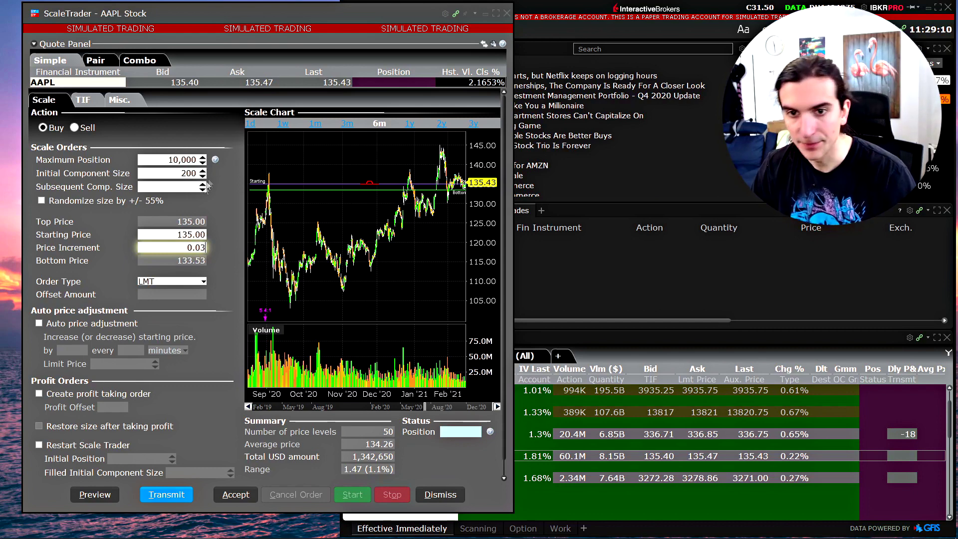
# Set the scale order's initial component size to 100 and its price increment to 0.05.
pyautogui.doubleClick(188, 173)
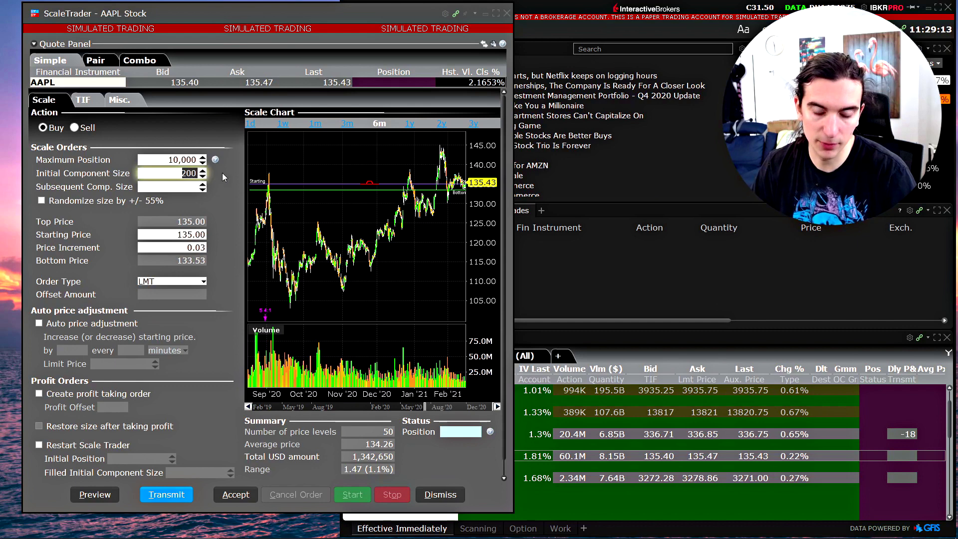
pyautogui.write('100')
pyautogui.click(188, 248)
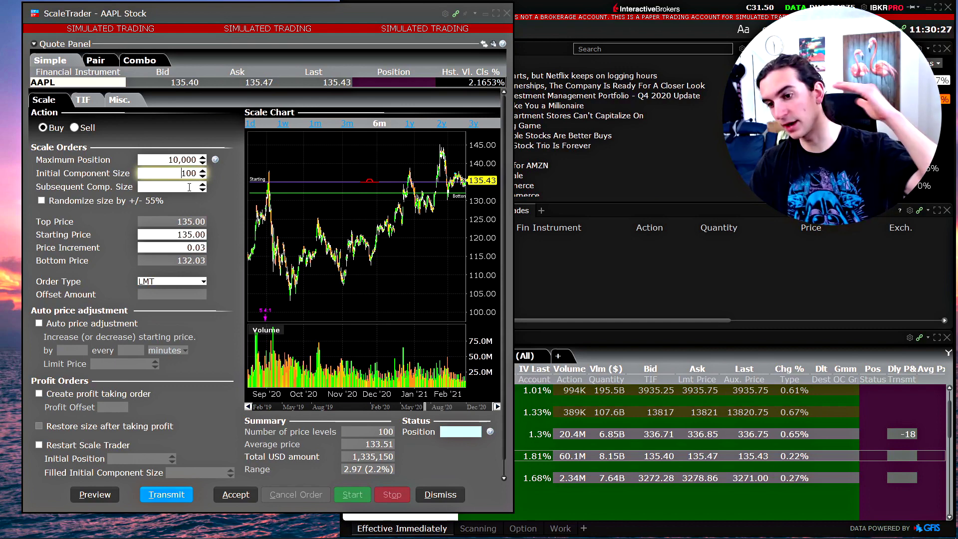
pyautogui.click(188, 248)
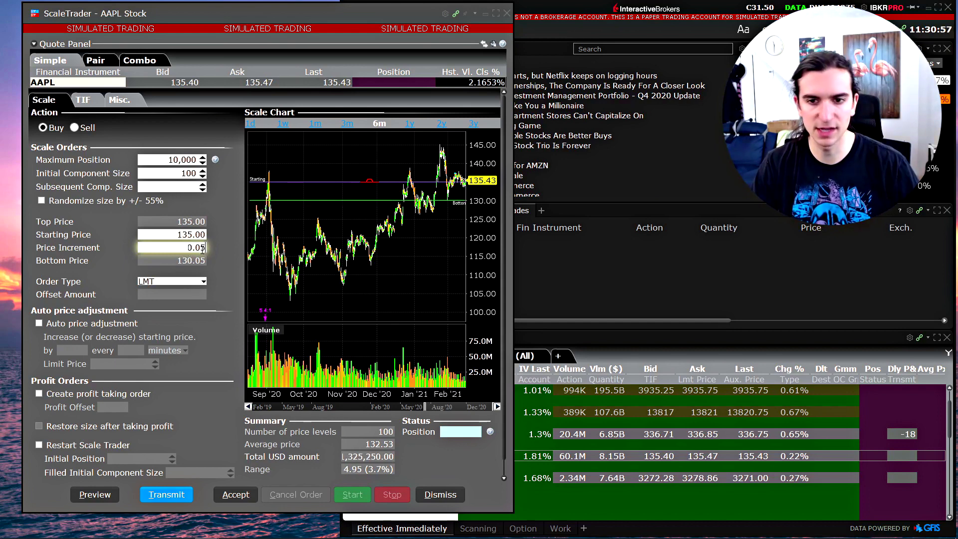
pyautogui.click(165, 160)
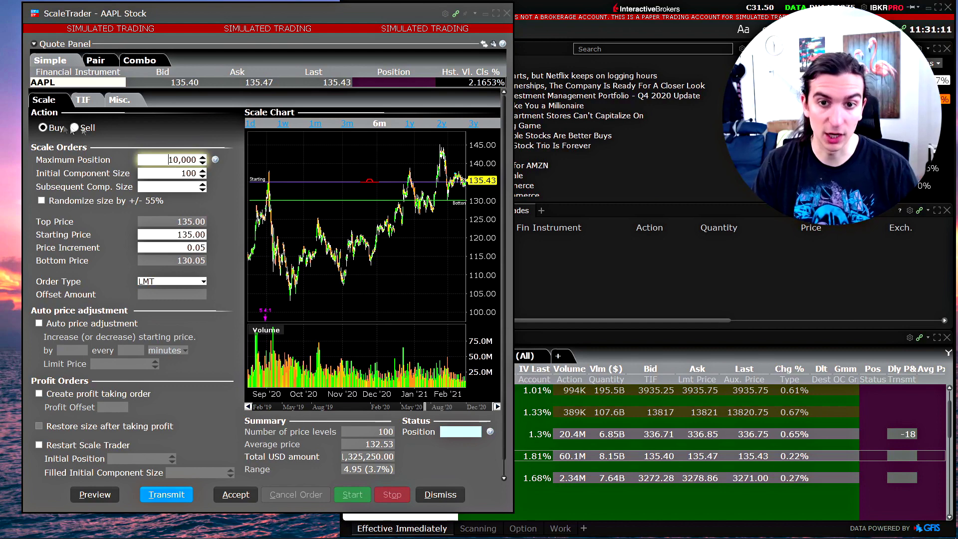
pyautogui.doubleClick(202, 235)
pyautogui.click(165, 235)
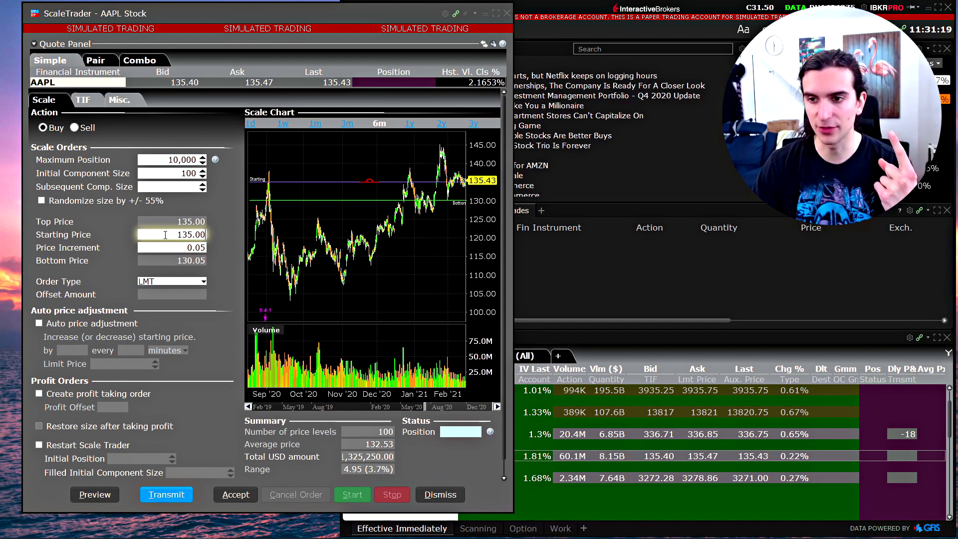
pyautogui.click(204, 247)
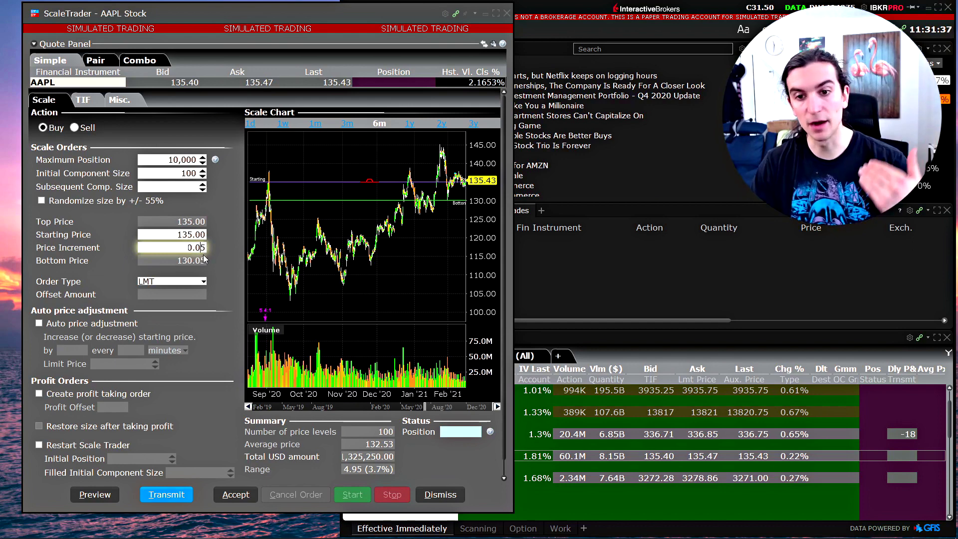
# Switch the scale order's action to Sell, keeping the entered sizes and prices.
pyautogui.click(76, 129)
pyautogui.click(52, 128)
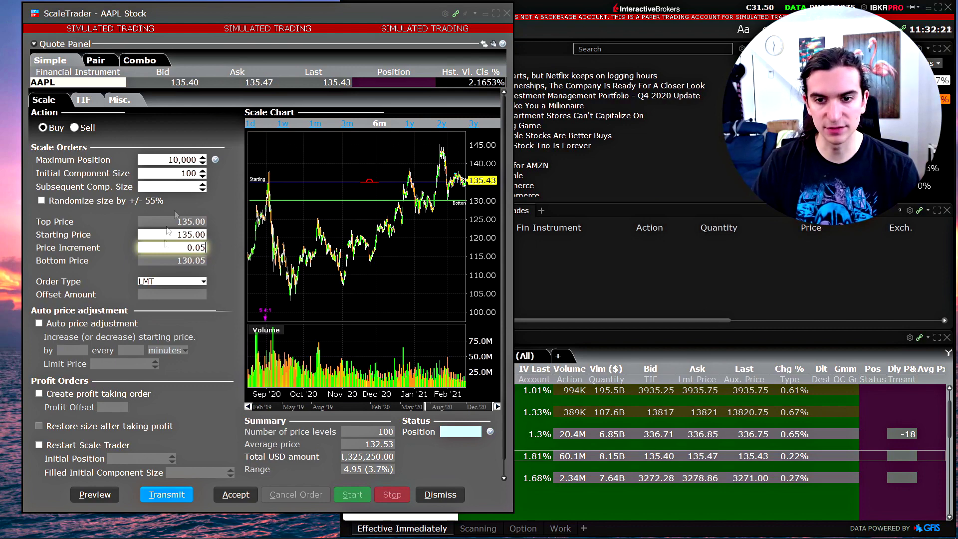
pyautogui.click(75, 128)
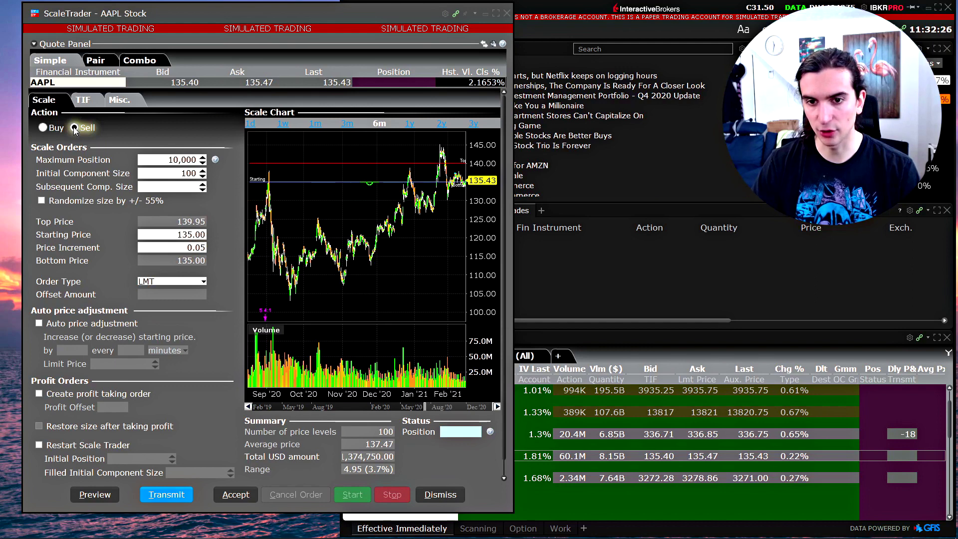
# Review the starting price and maximum position, and switch the AAPL scale order's action back to Buy.
pyautogui.click(179, 235)
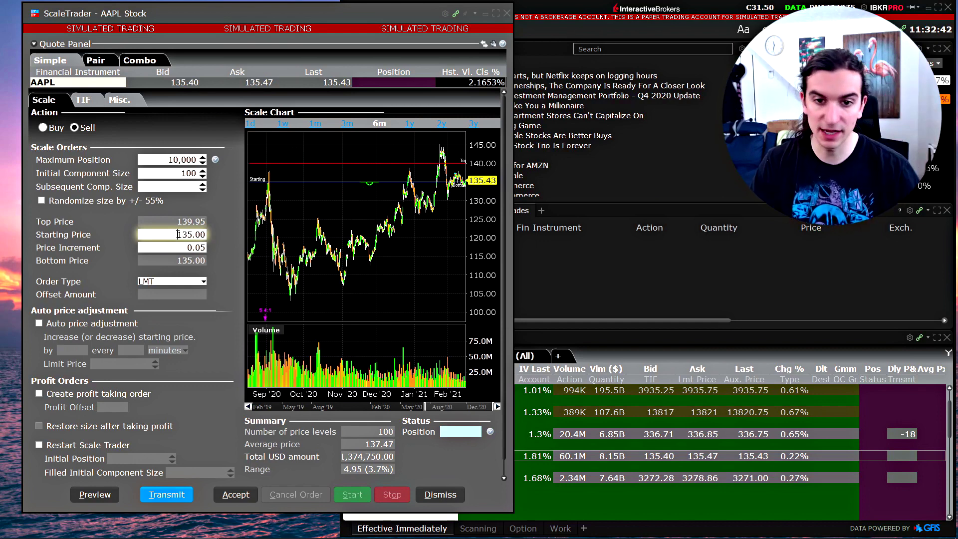
pyautogui.click(182, 160)
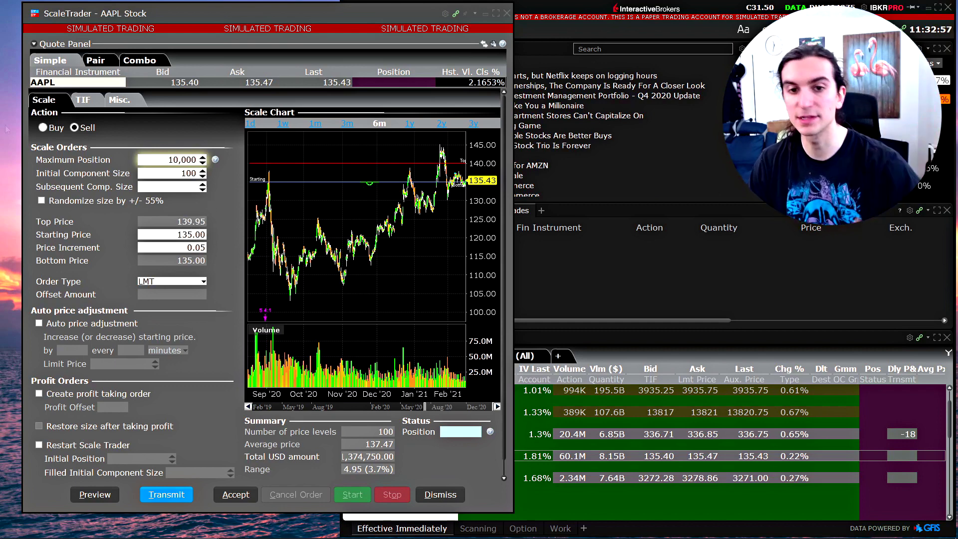
pyautogui.click(43, 128)
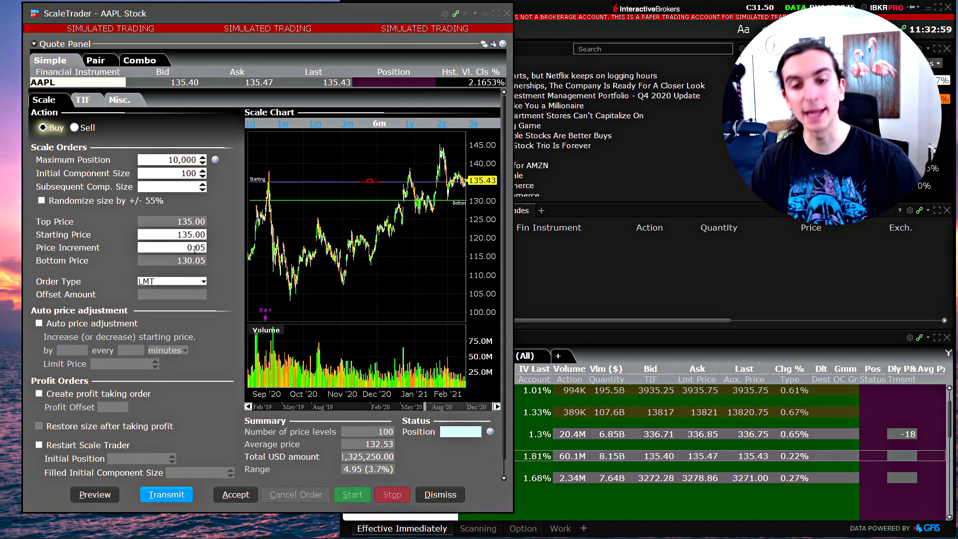
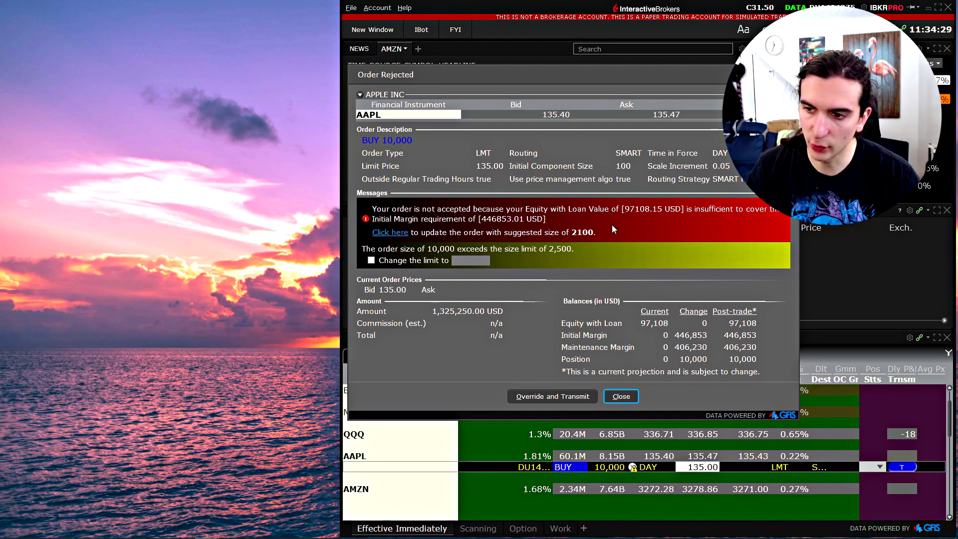
# Update the rejected AAPL buy order to the suggested size of 2100 and transmit it.
pyautogui.click(391, 232)
pyautogui.click(539, 312)
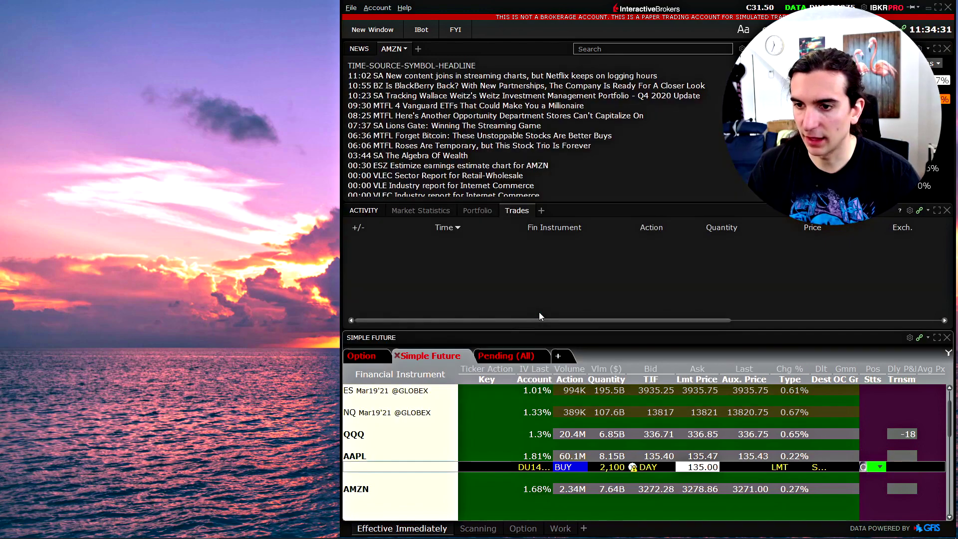
# View the scale progress of the AAPL buy order and enlarge its window to show more price levels.
pyautogui.rightClick(374, 466)
pyautogui.press('Escape')
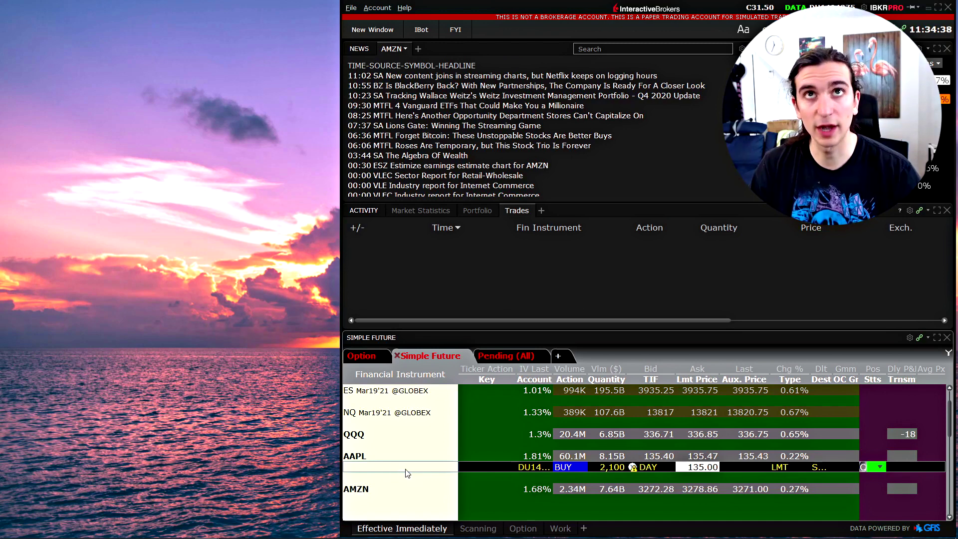
pyautogui.rightClick(407, 472)
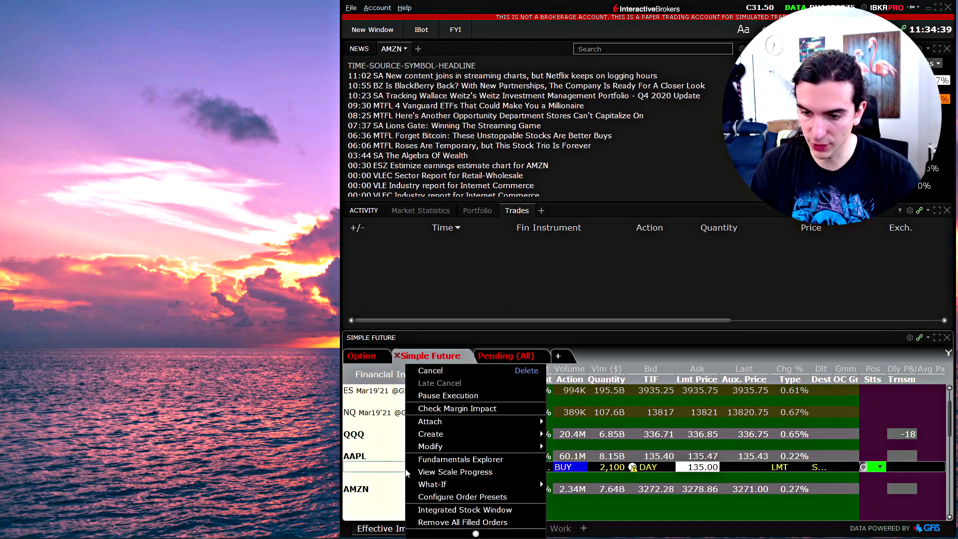
pyautogui.click(455, 471)
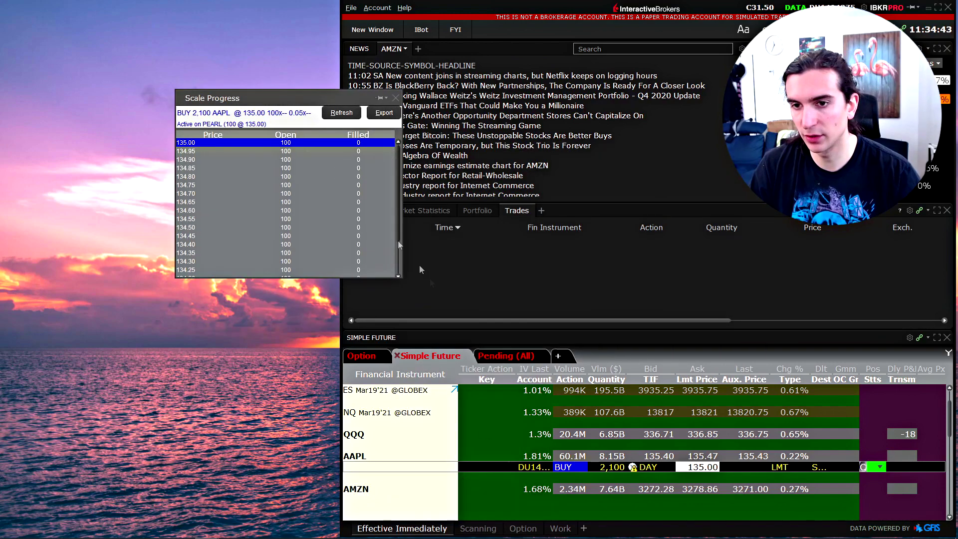
pyautogui.moveTo(402, 277); pyautogui.dragTo(653, 411)
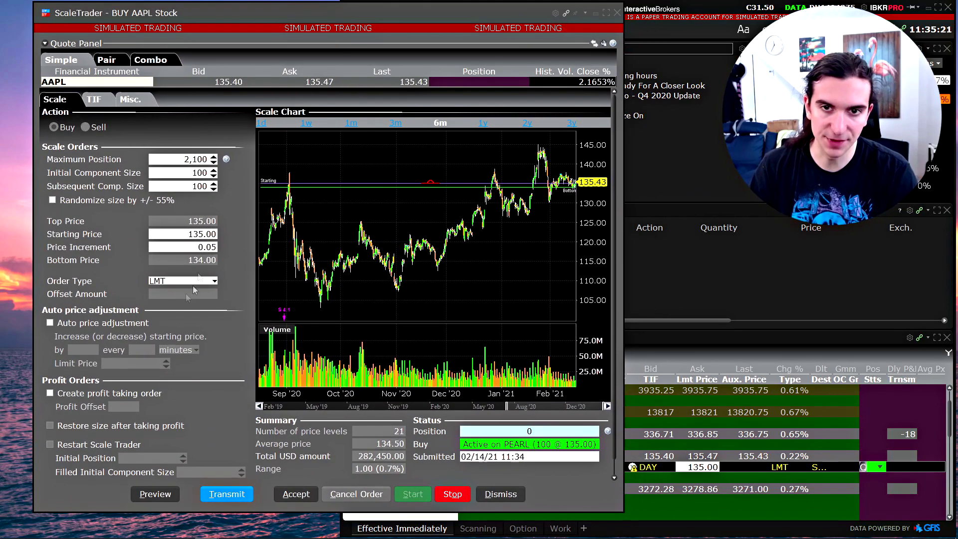
# Add a profit-taking order with a 0.05 profit offset to the AAPL scale order, and enlarge its Scale Progress window.
pyautogui.scroll(-1, 81, 386)
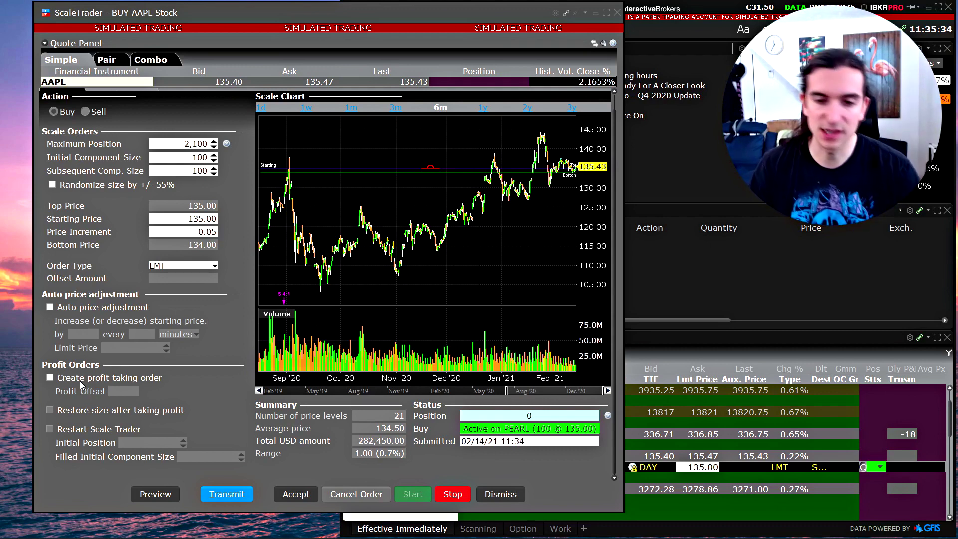
pyautogui.click(81, 382)
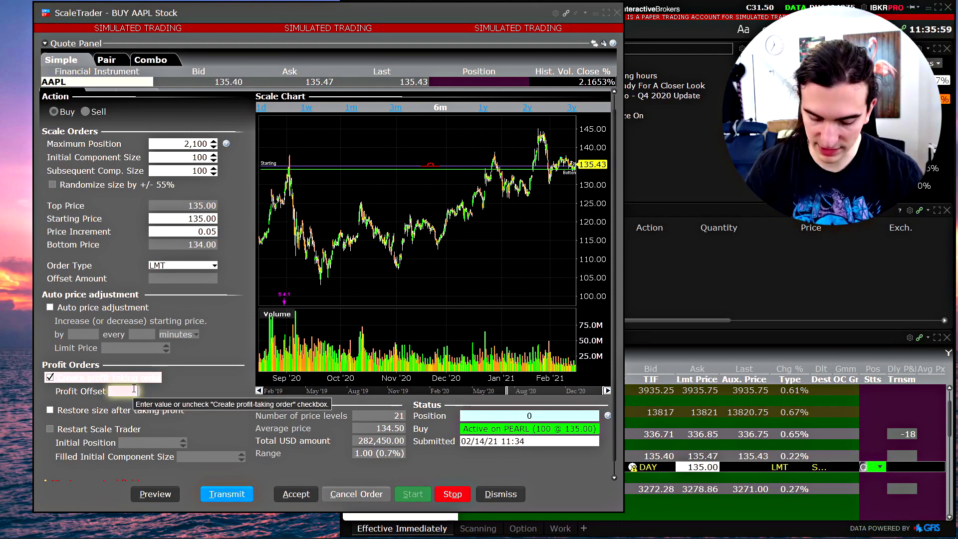
pyautogui.click(133, 390)
pyautogui.write('0.05')
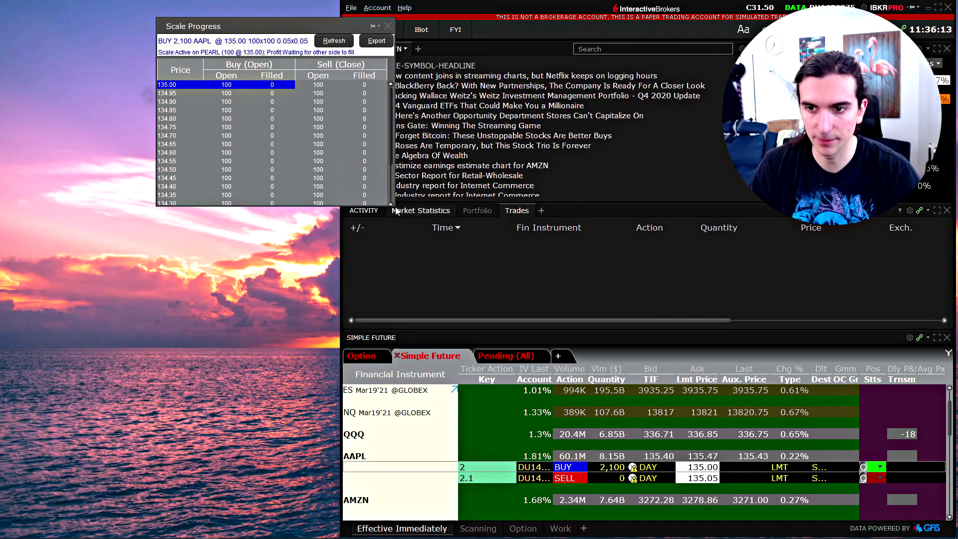
pyautogui.moveTo(394, 205); pyautogui.dragTo(886, 498)
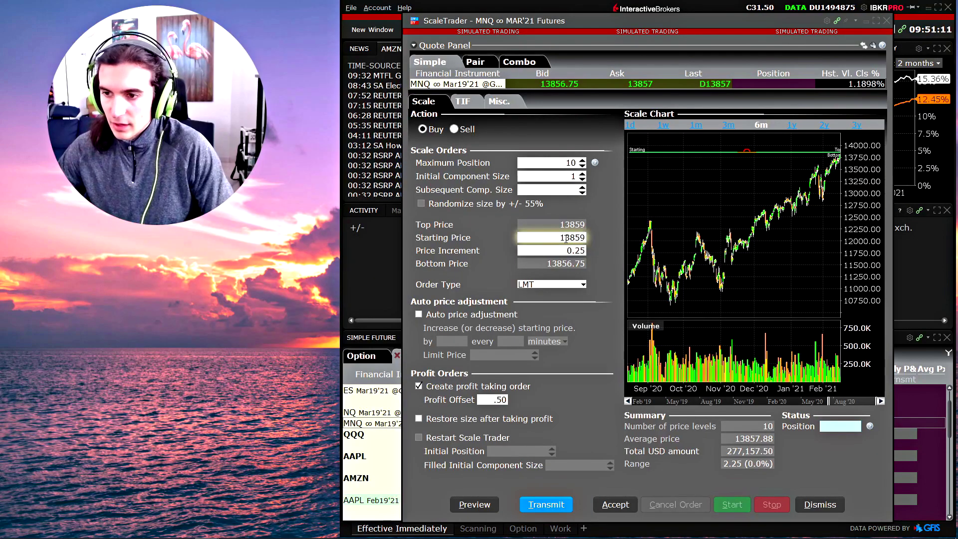
# Review the MNQ scale order's starting price, price increment and profit offset, and transmit it, overriding the order warnings.
pyautogui.click(558, 238)
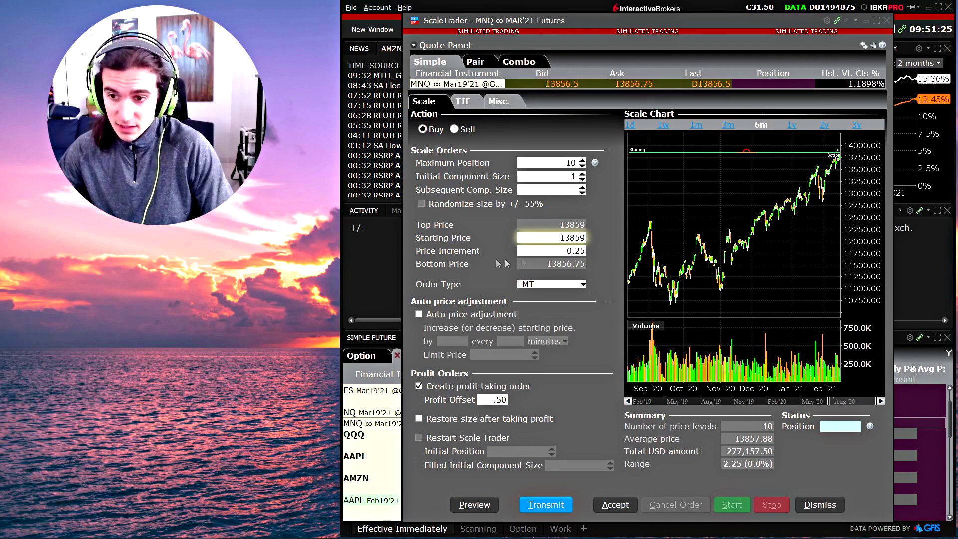
pyautogui.press('Tab')
pyautogui.click(584, 251)
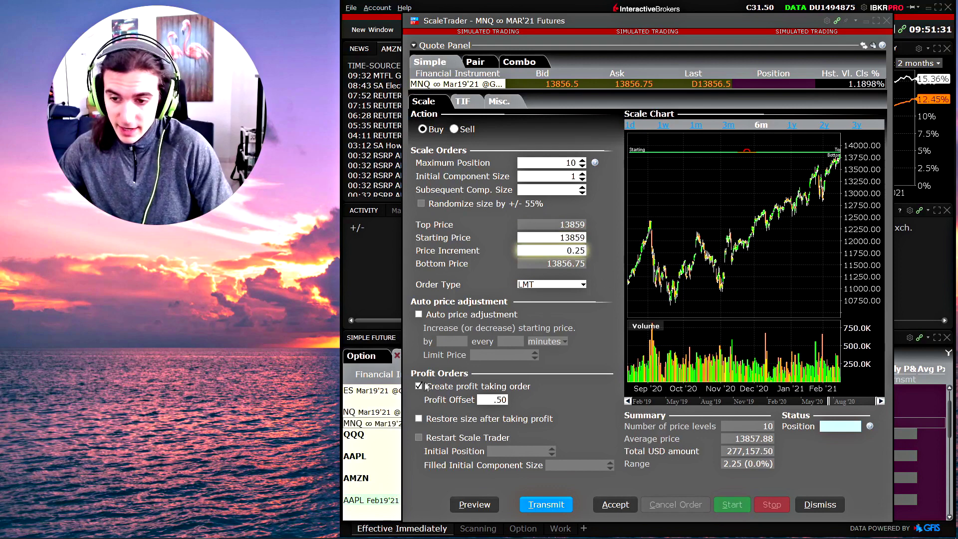
pyautogui.click(497, 400)
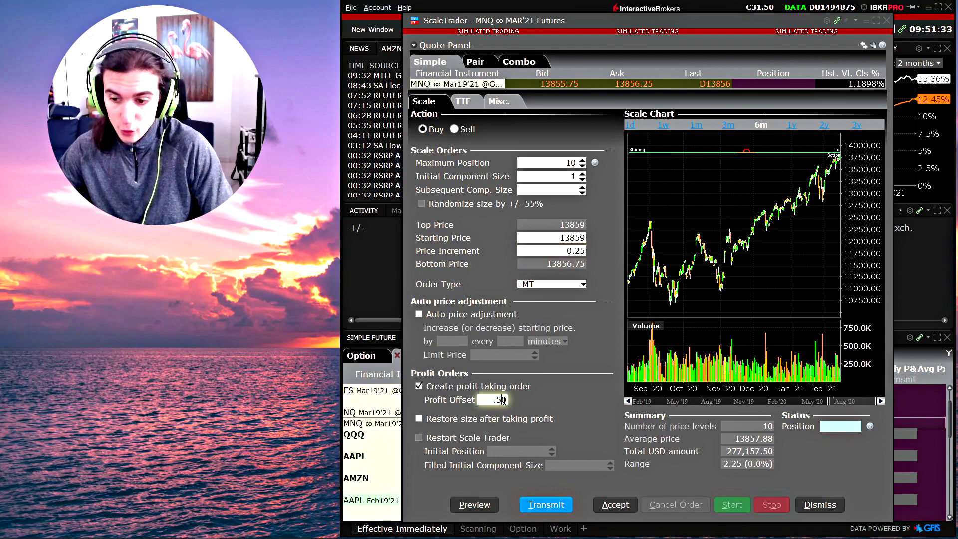
pyautogui.click(547, 504)
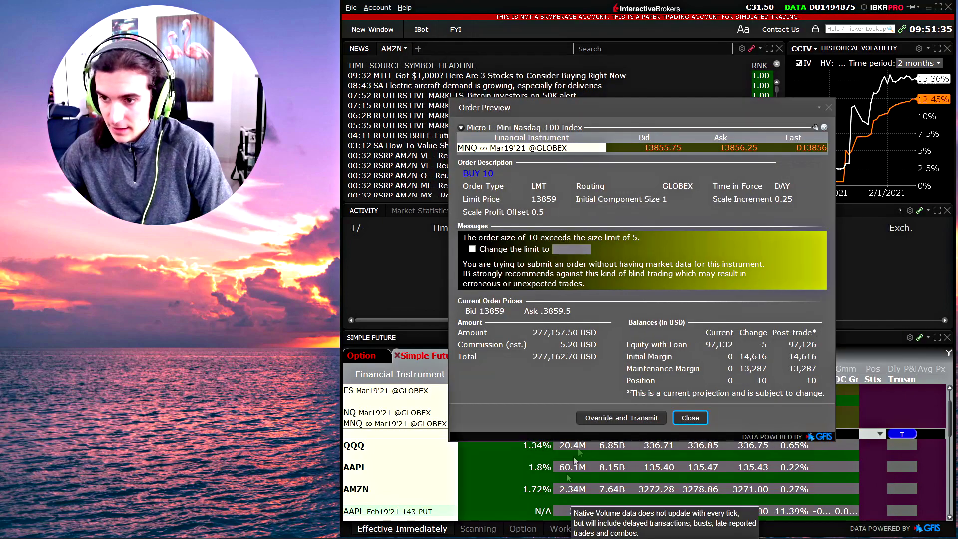
pyautogui.click(629, 418)
# Set the MNQ scale order's starting price to 13860 and transmit the change.
pyautogui.click(537, 245)
pyautogui.press('BackSpace')
pyautogui.write('60')
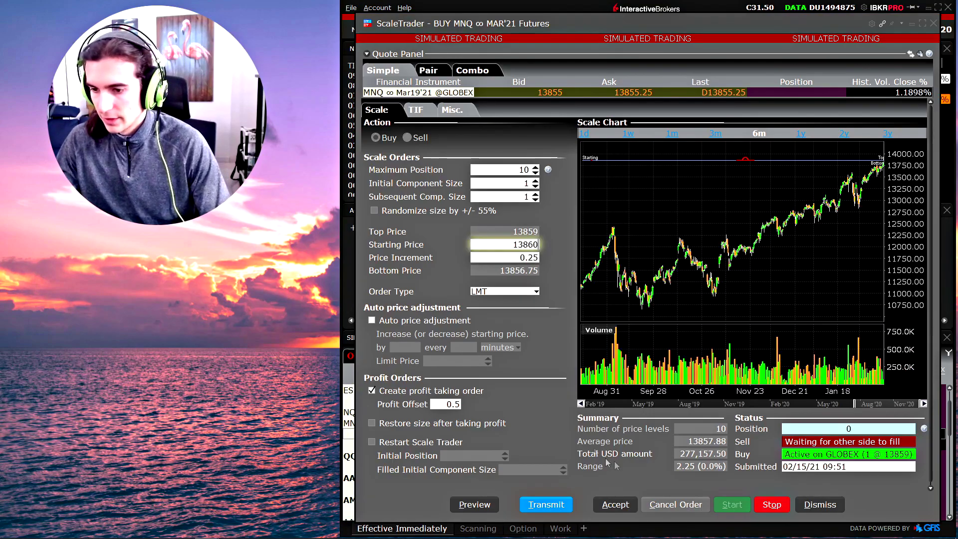
pyautogui.click(539, 511)
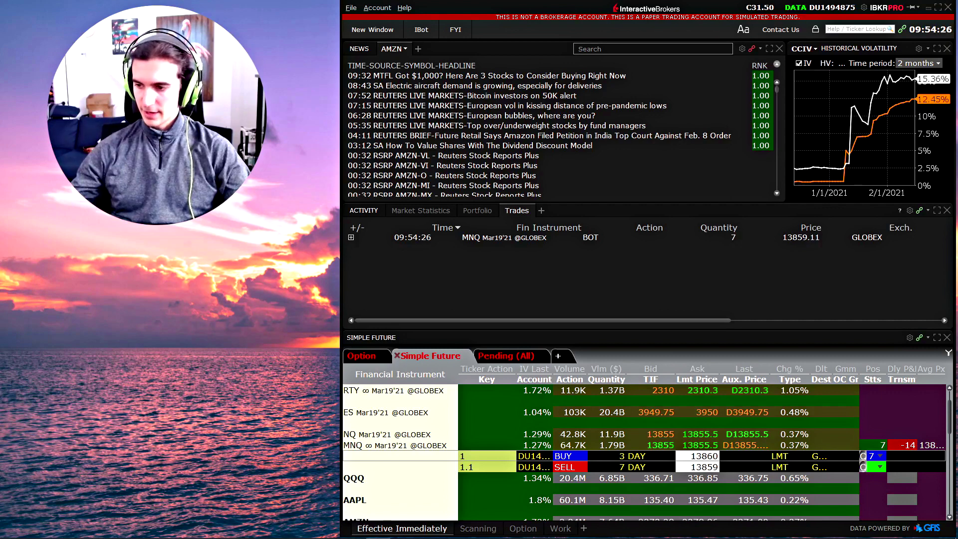
# View the scale progress of the MNQ buy order and resize its window.
pyautogui.rightClick(439, 456)
pyautogui.click(465, 480)
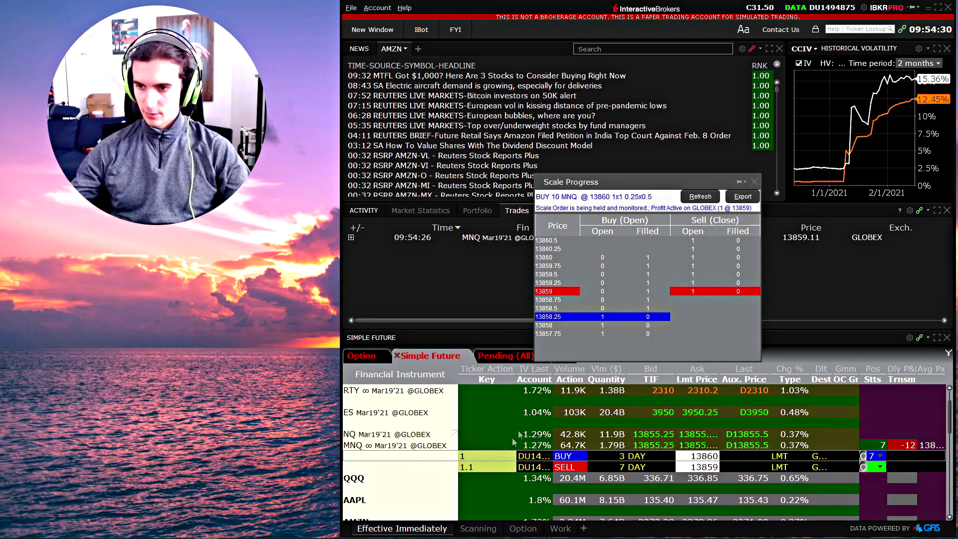
pyautogui.moveTo(535, 361); pyautogui.dragTo(256, 370)
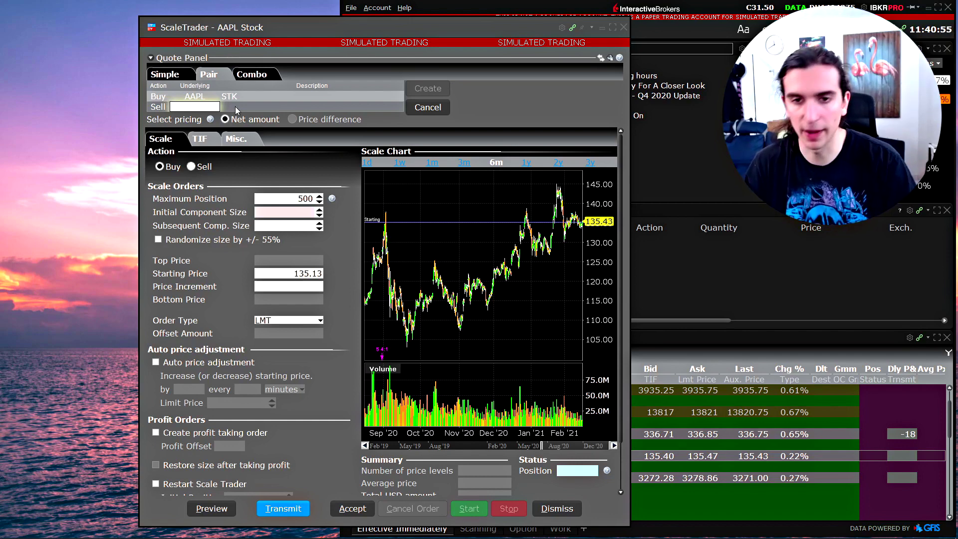
# Create an AAPL/AMZN pair with AMZN as the sell leg, and look over its starting price and scale order settings.
pyautogui.write('AMZN')
pyautogui.press('Return')
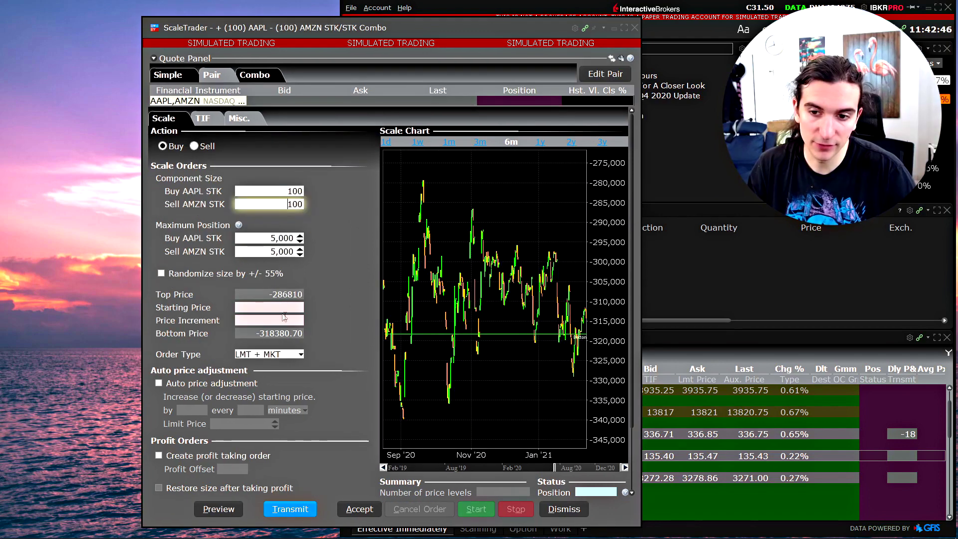
pyautogui.click(285, 320)
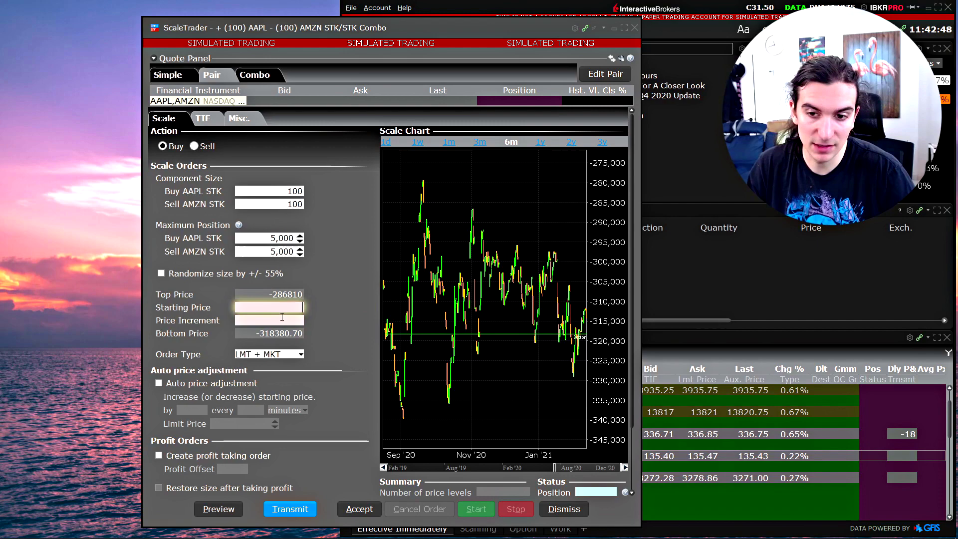
pyautogui.scroll(-1, 295, 267)
pyautogui.scroll(1, 295, 267)
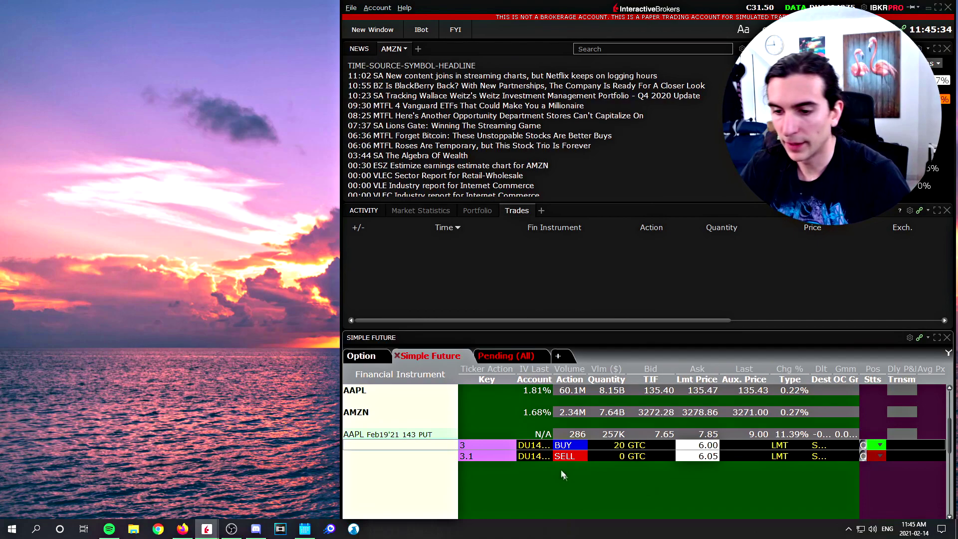